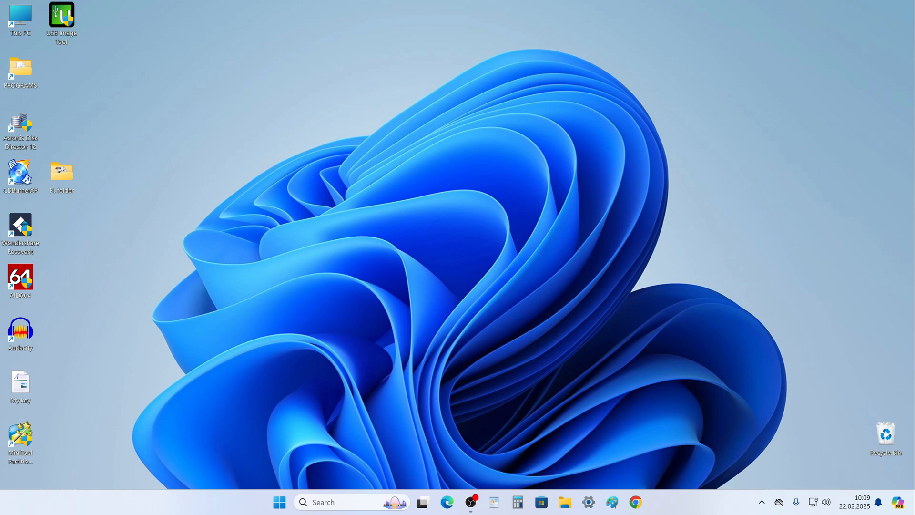
Show This PC with Local Disk (C:) and (D:), then bring up the Start quick-link menu.
click(565, 502)
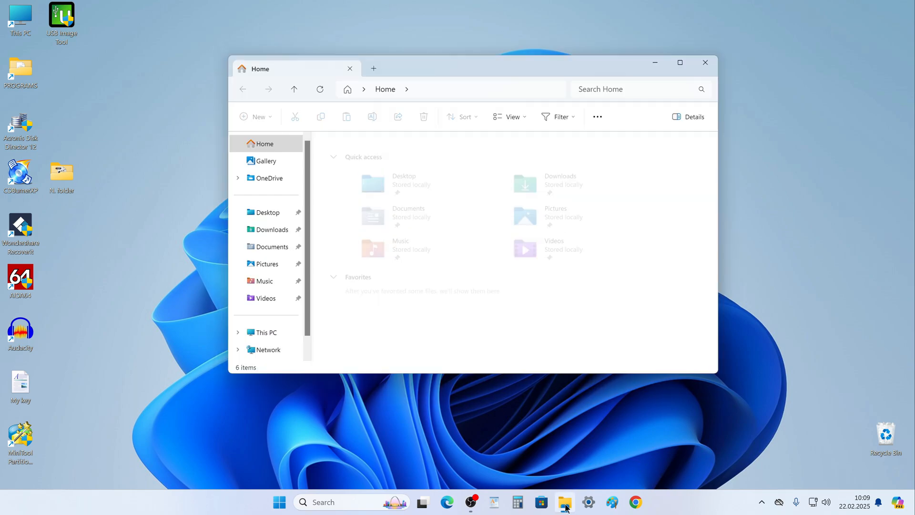
click(284, 333)
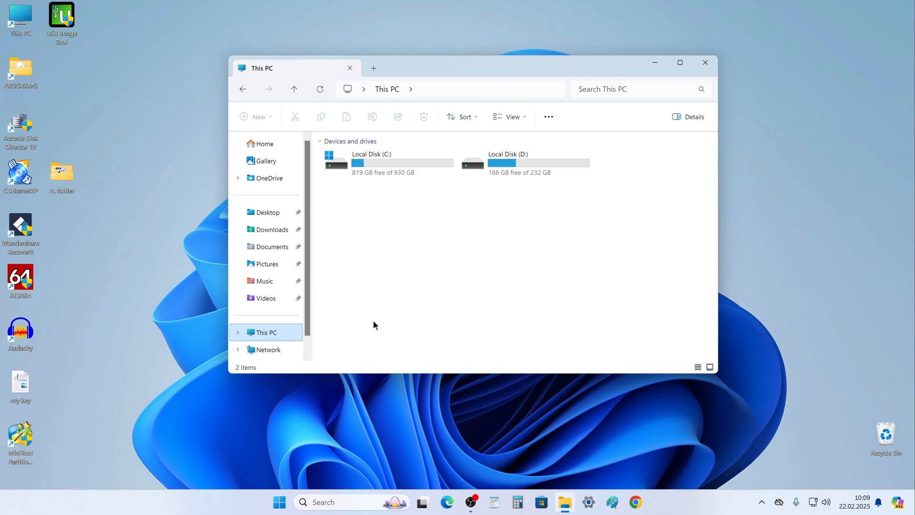
right_click(280, 501)
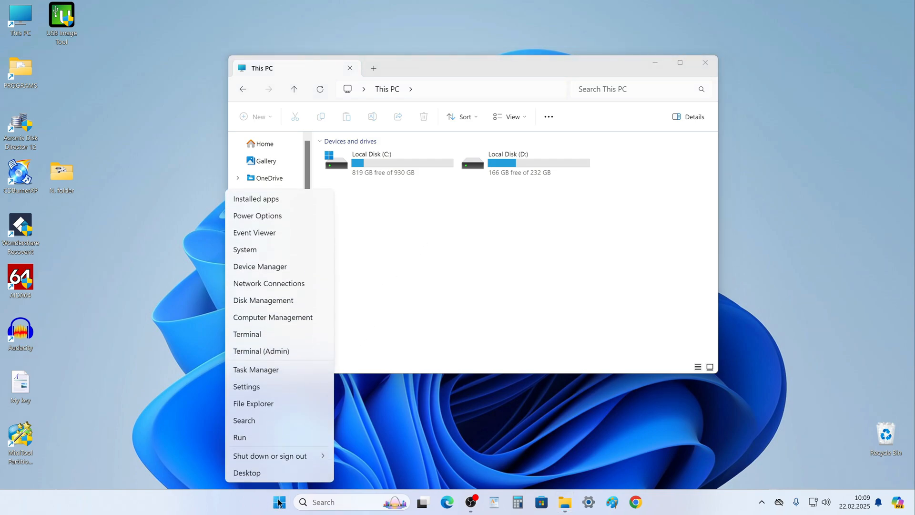
Launch Disk Management from the quick-link menu and centre its window.
click(304, 298)
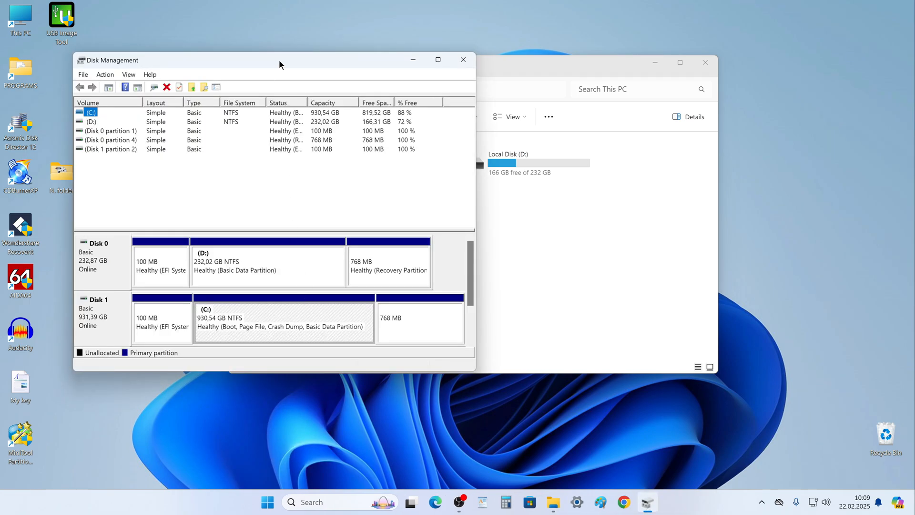
drag(277, 61, 465, 43)
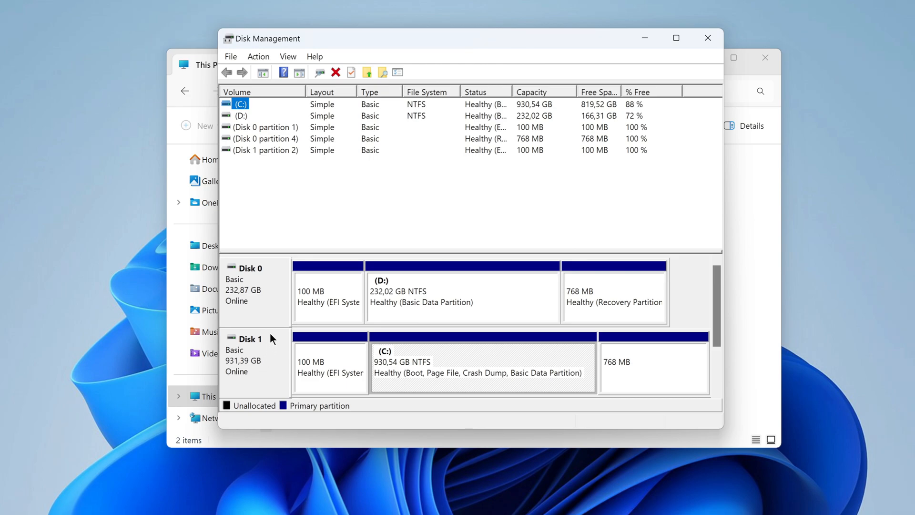
View Disk 0's device properties (Samsung 870 EVO) and close the dialog.
right_click(265, 294)
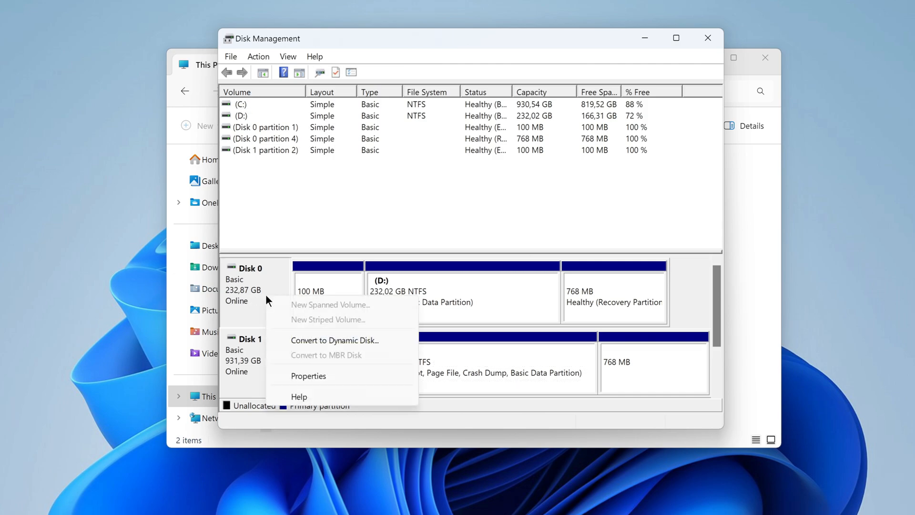
click(350, 374)
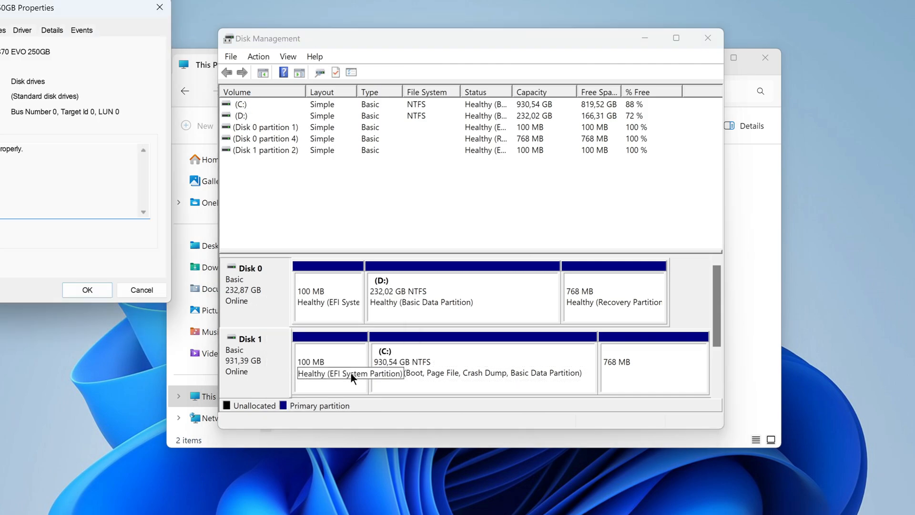
drag(86, 8, 511, 49)
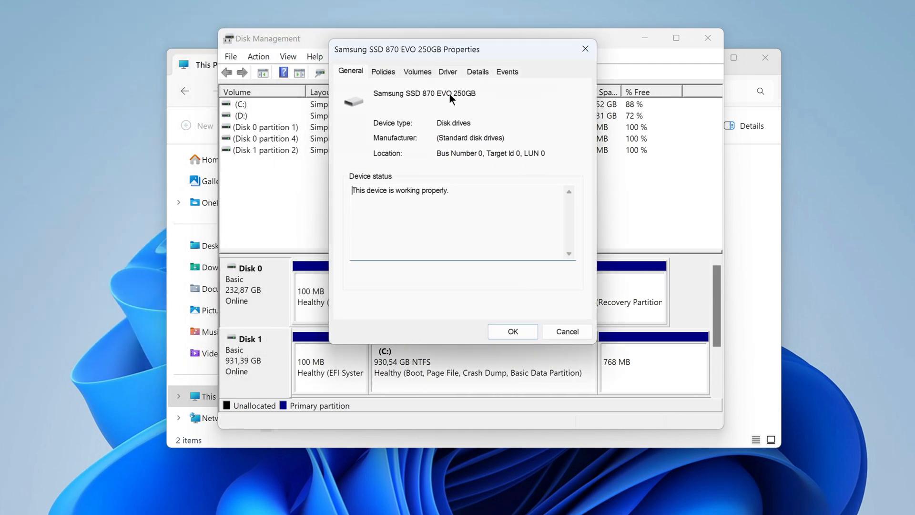
click(502, 331)
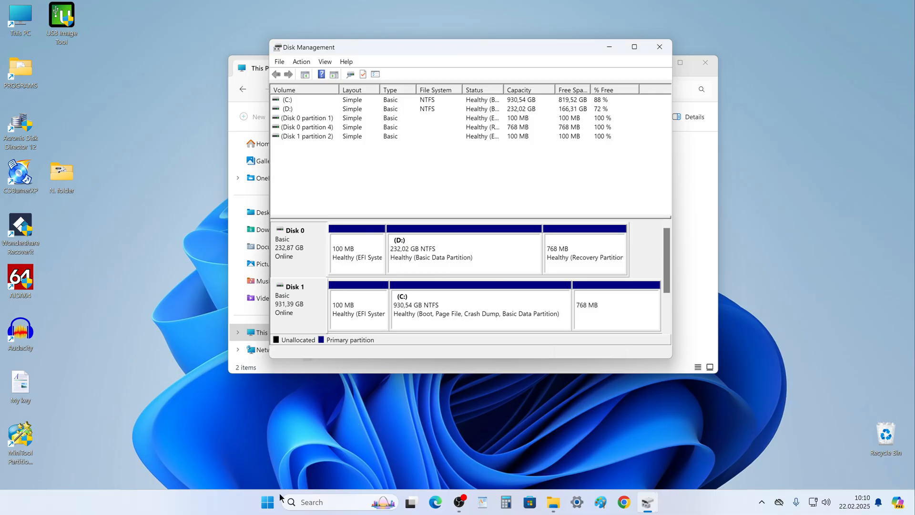
Launch Terminal (Admin) from the quick-link menu and centre the window.
right_click(268, 502)
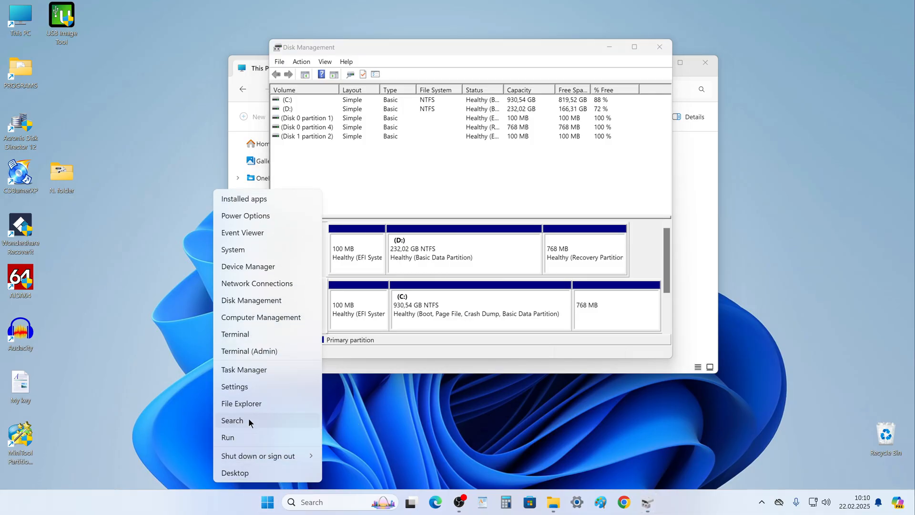
click(299, 350)
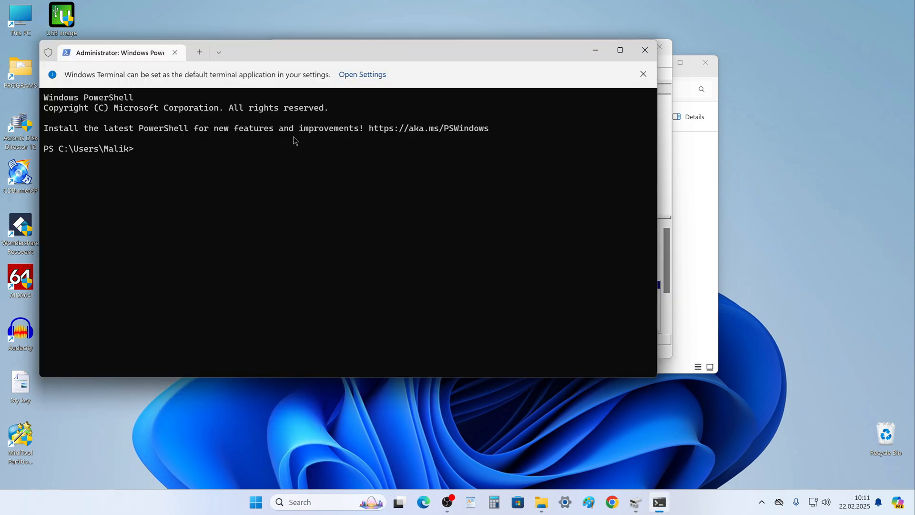
mouse_move(302, 51)
mouse_down()
mouse_move(358, 55)
mouse_move(444, 31)
mouse_up()
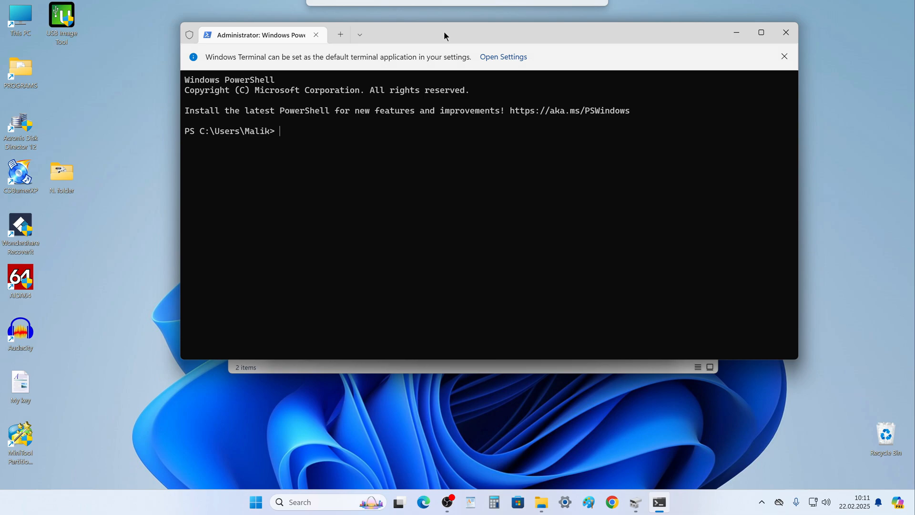
text(diskpart)
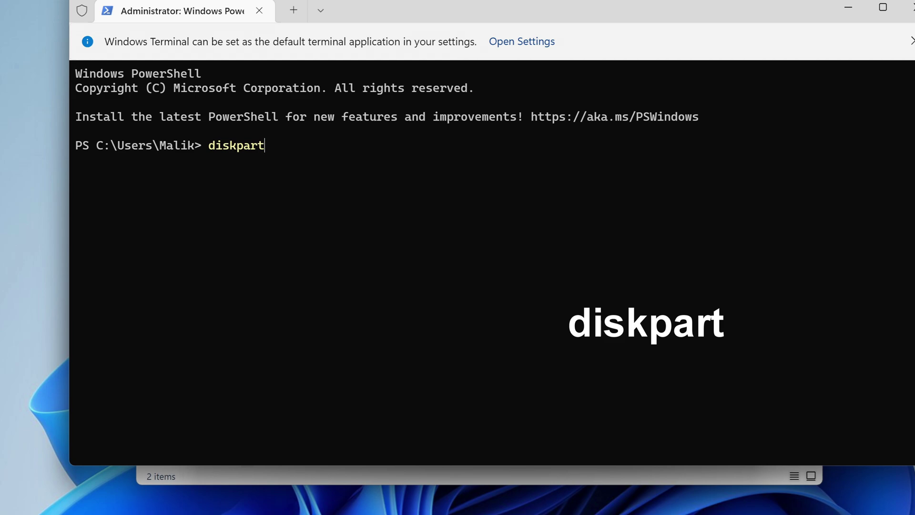
Run diskpart, list disk, then select disk 0 to make Disk 0 the selected disk.
key(Return)
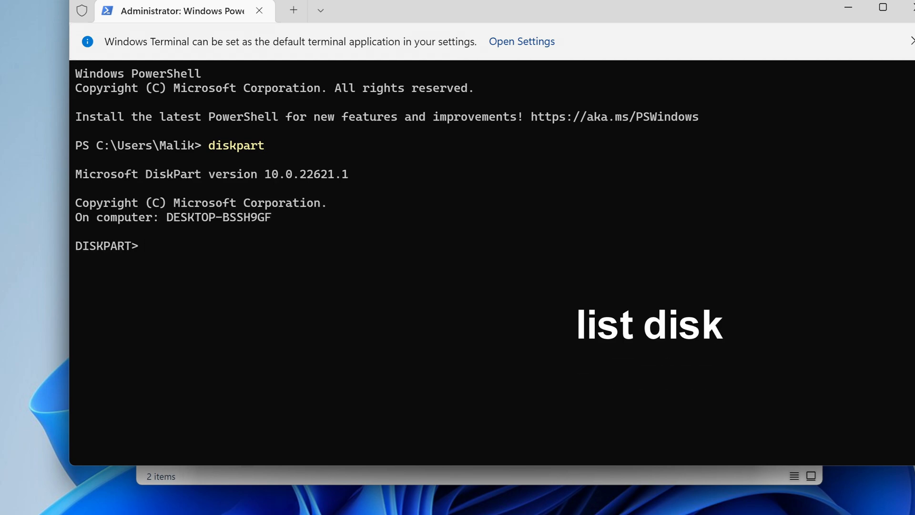
text(lis)
text(t di)
text(s)
text(k)
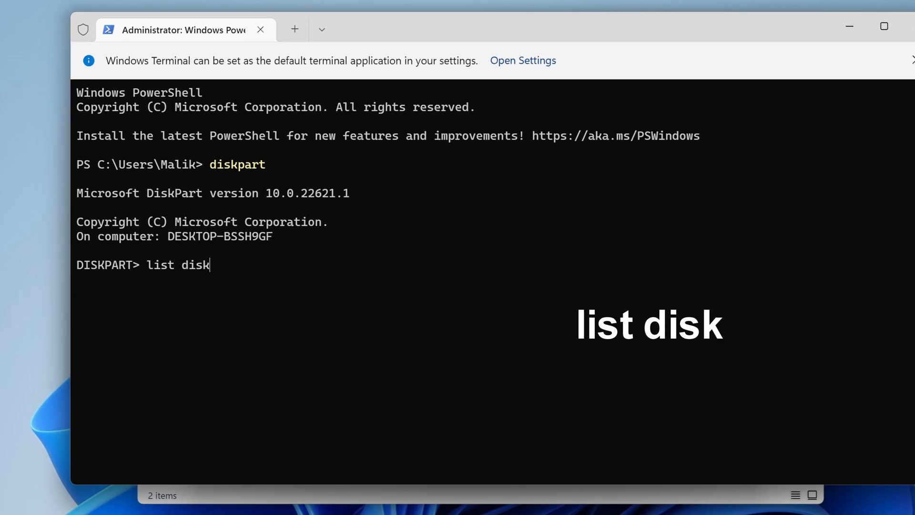
key(Return)
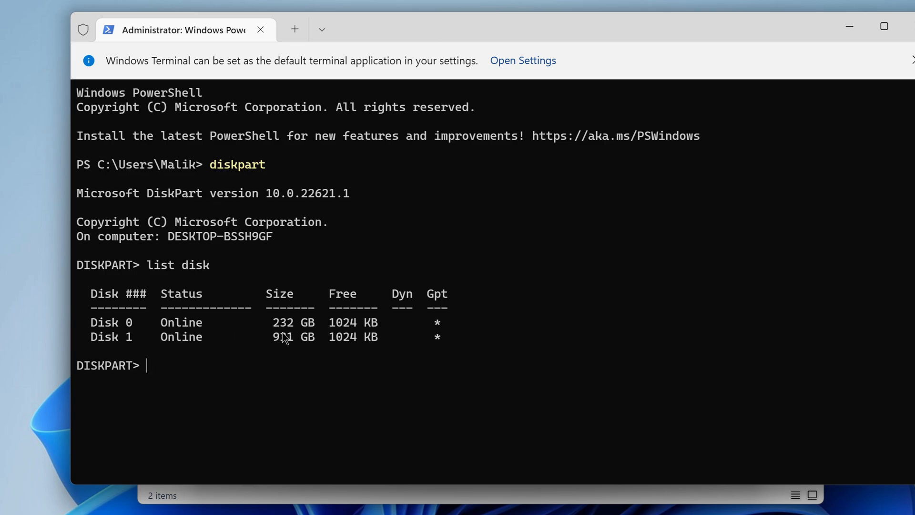
drag(139, 328, 96, 326)
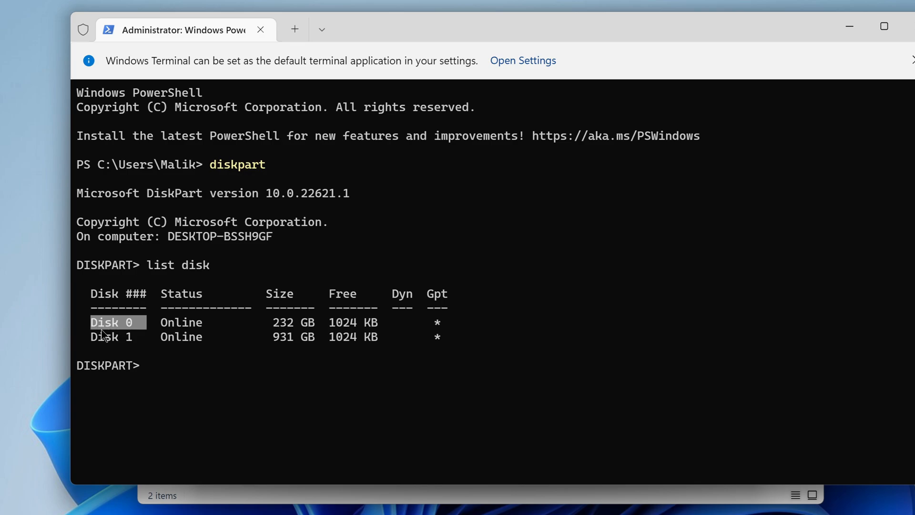
click(282, 463)
text(selec)
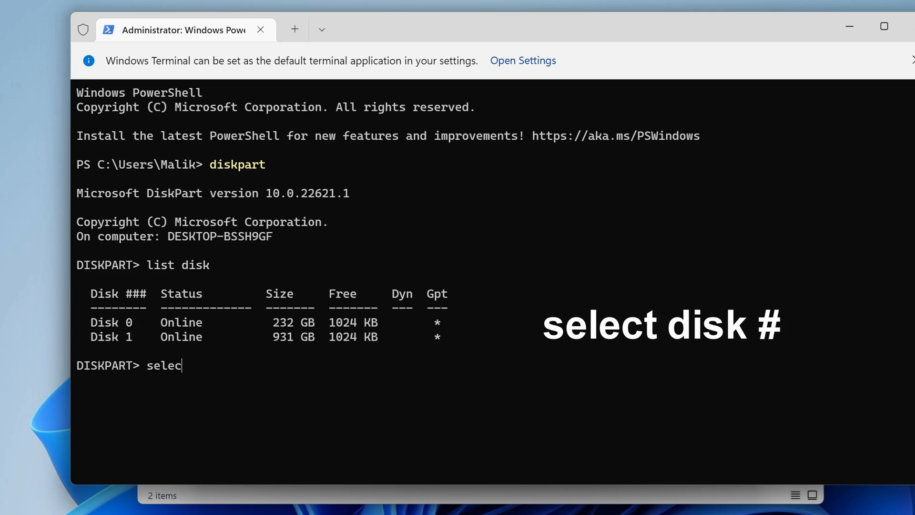
text(t dis)
text(k 0)
key(Return)
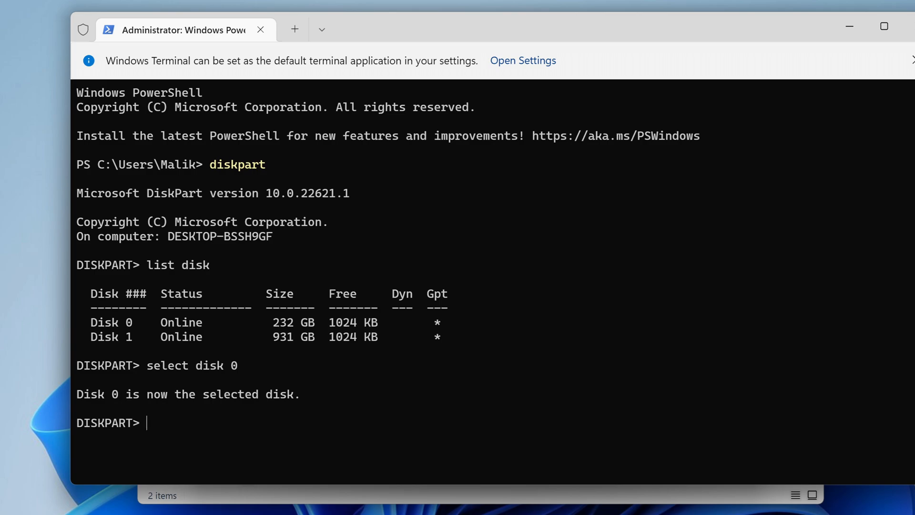
text(cl)
text(e)
text(an)
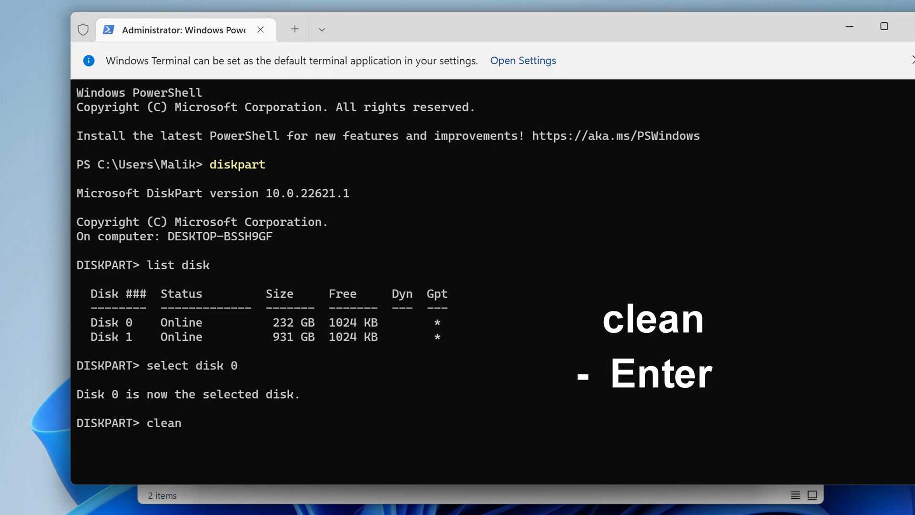
Run clean on Disk 0, exit DiskPart and close the terminal.
key(Return)
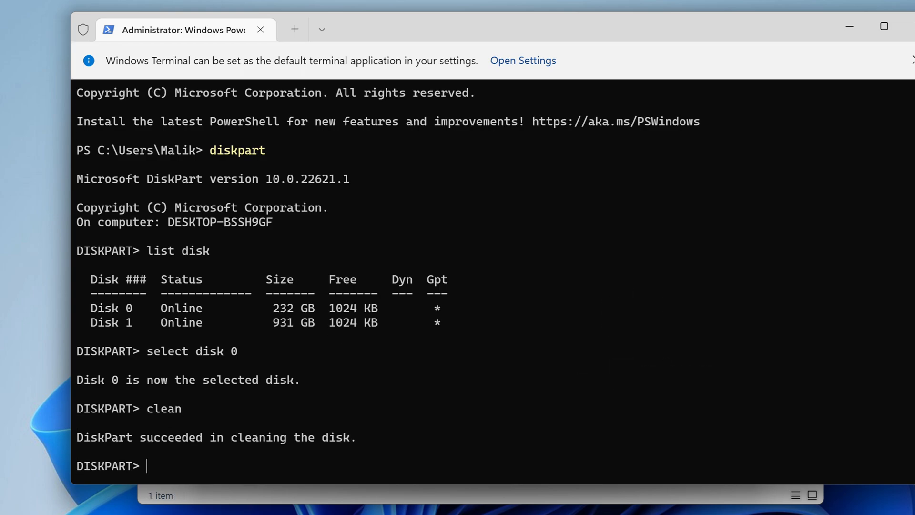
text(e)
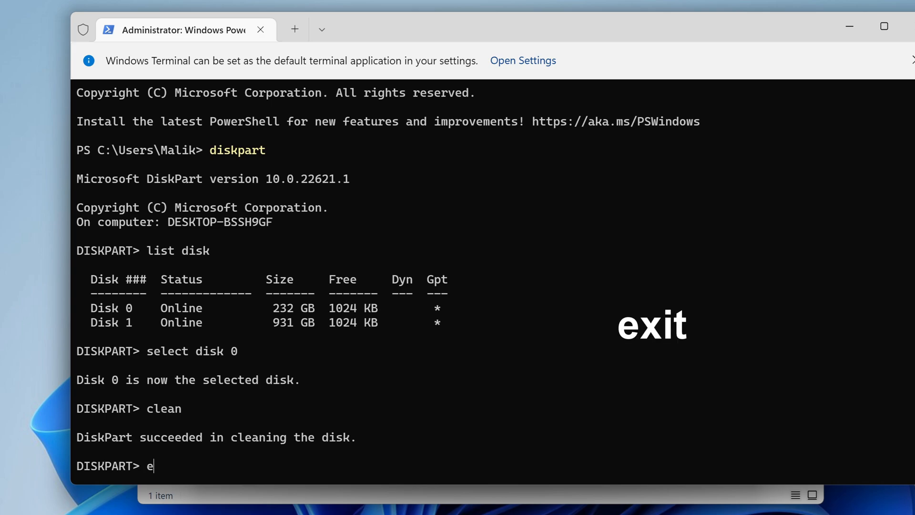
text(xit)
key(Return)
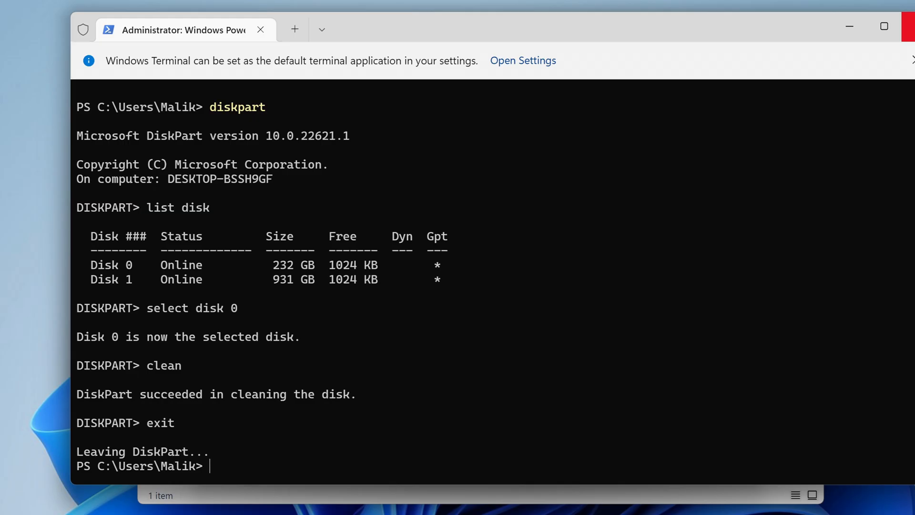
click(911, 27)
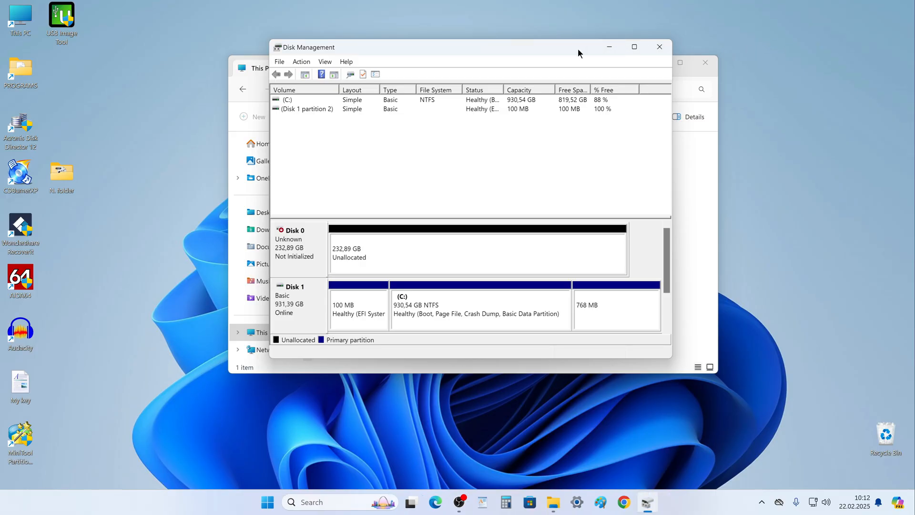
Reposition Disk Management and initialize the wiped Disk 0 as a basic online disk.
drag(578, 48, 599, 242)
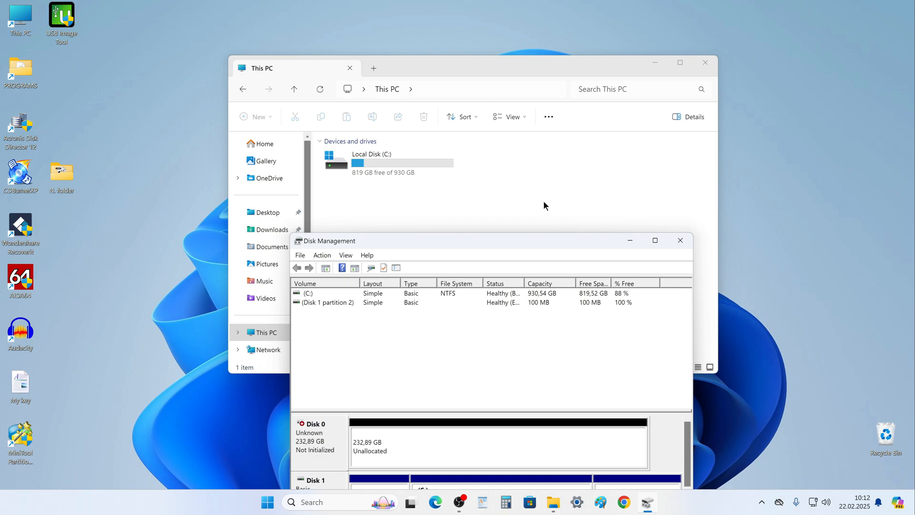
drag(531, 240, 528, 36)
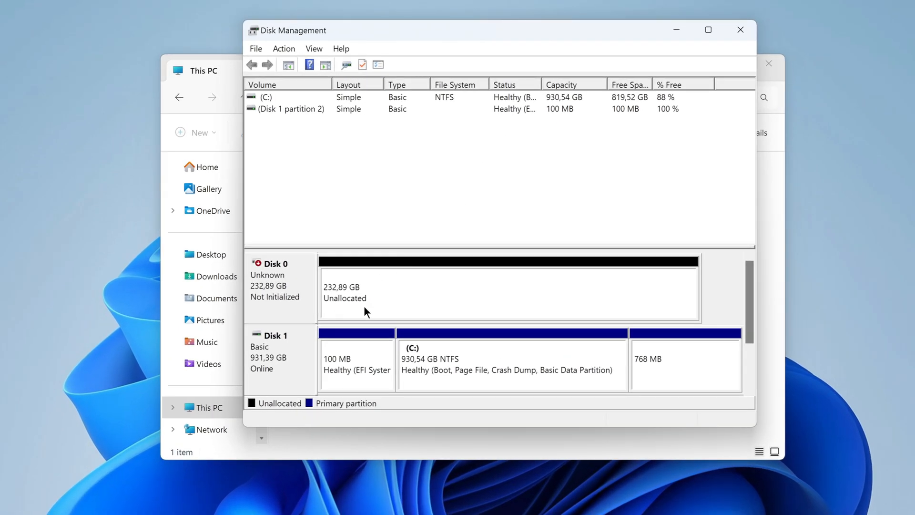
right_click(295, 311)
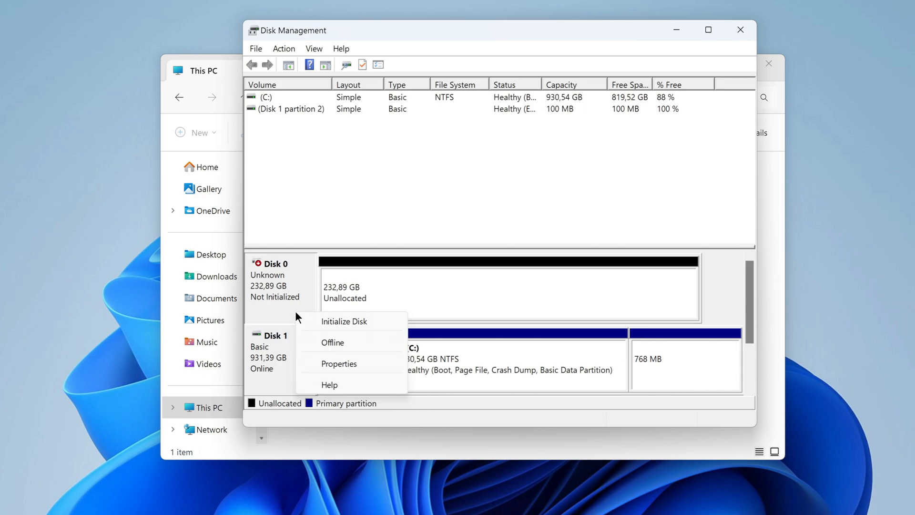
click(375, 321)
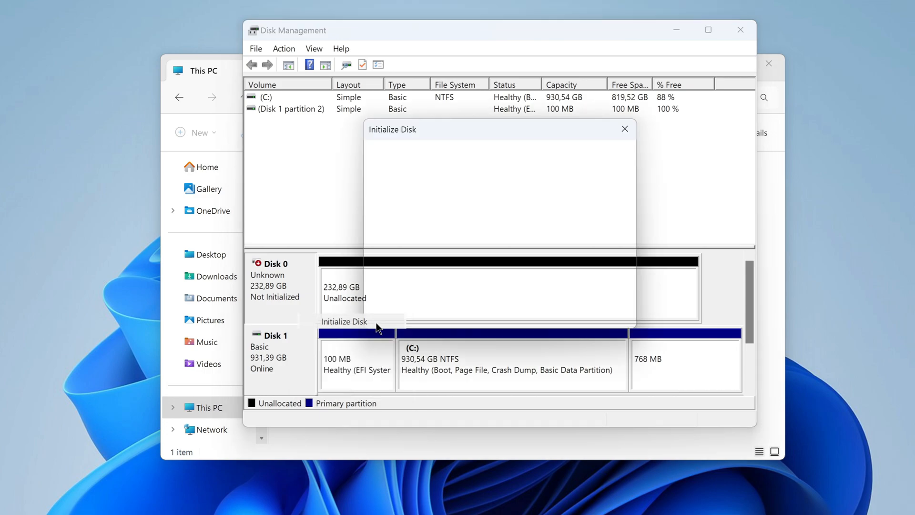
click(545, 311)
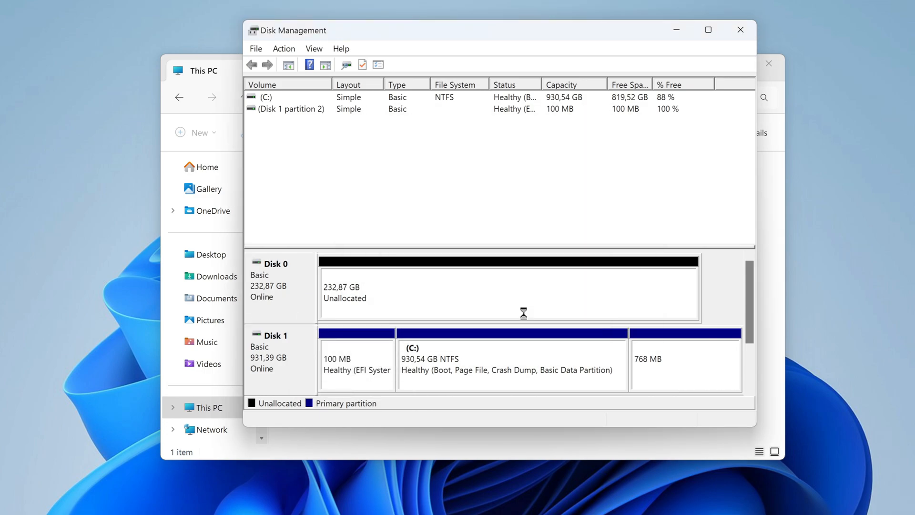
Start a New Simple Volume on Disk 0's unallocated space, full size, drive letter D.
right_click(509, 290)
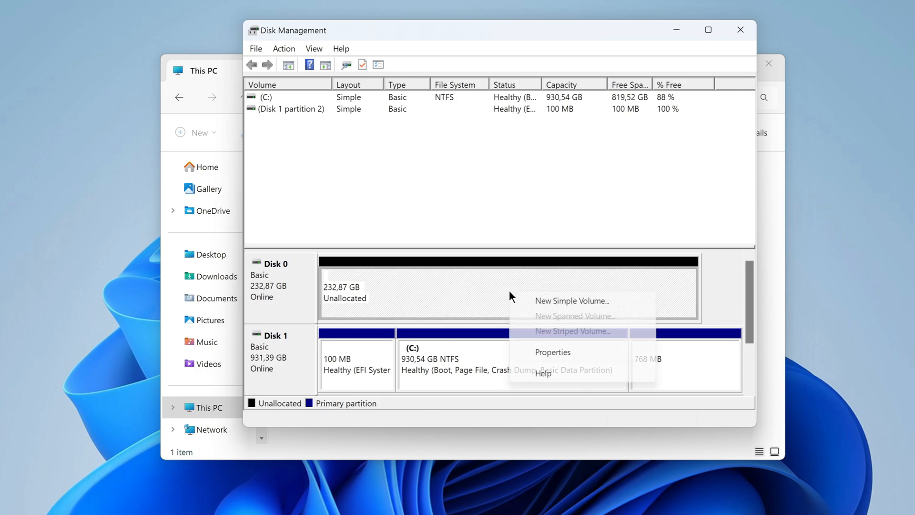
click(620, 302)
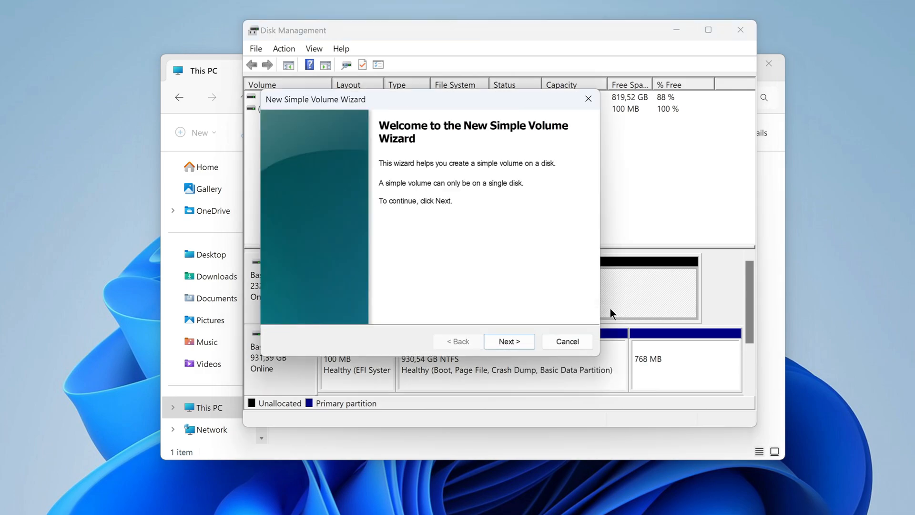
click(520, 343)
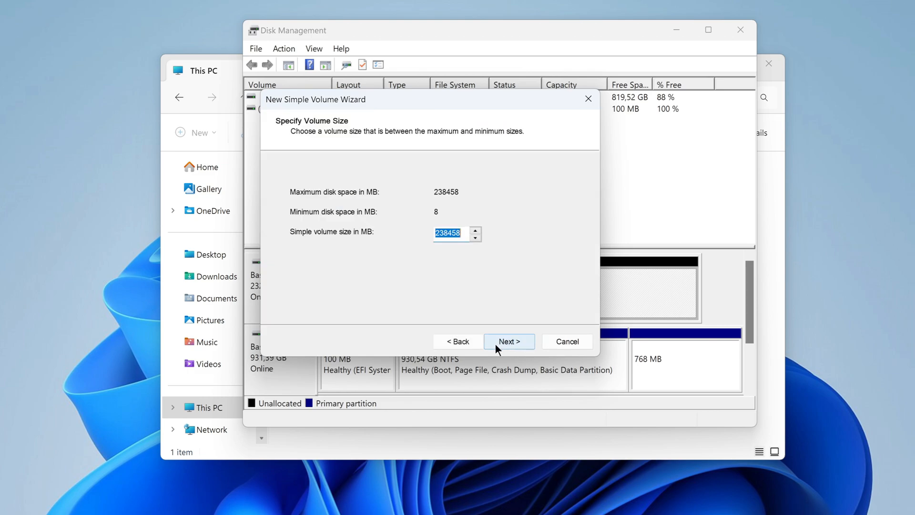
click(496, 344)
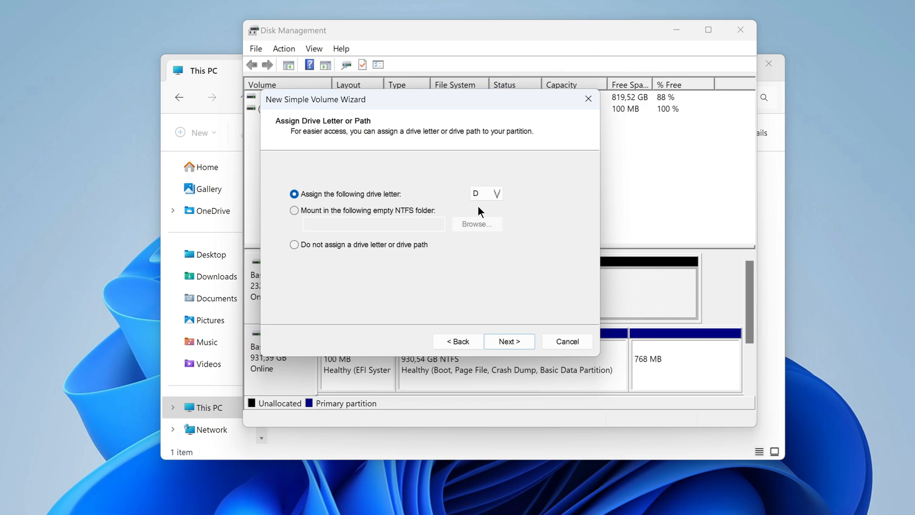
click(512, 344)
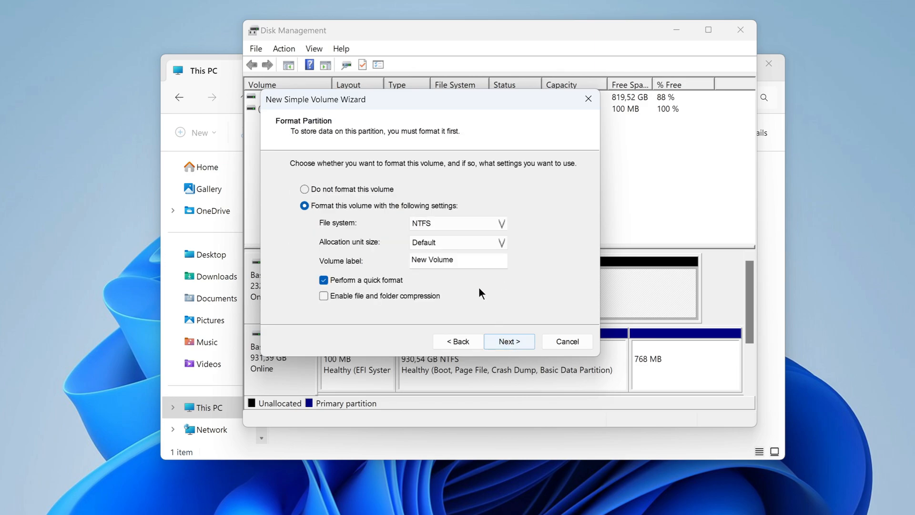
Label the volume Stor, keep NTFS quick format and finish creating it.
click(457, 260)
key(BackSpace)
key(BackSpace)
key(BackSpace)
text(Stor)
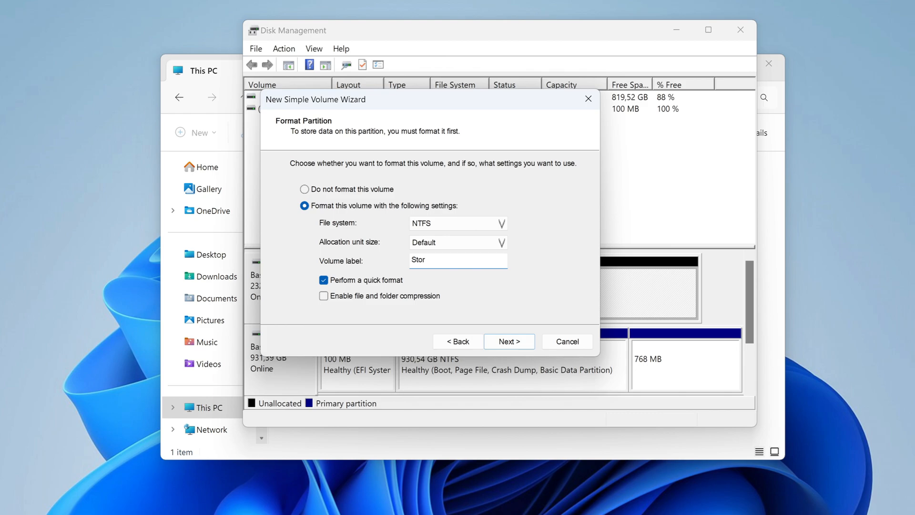
click(507, 345)
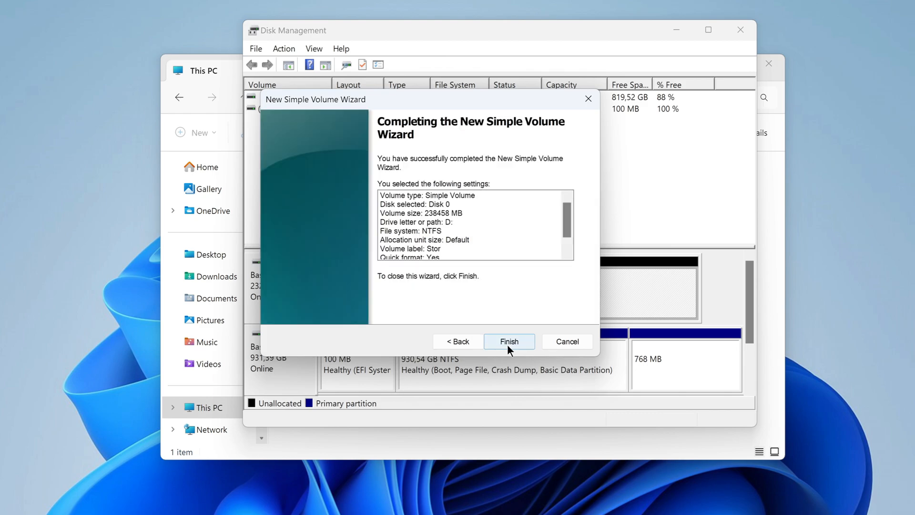
click(508, 341)
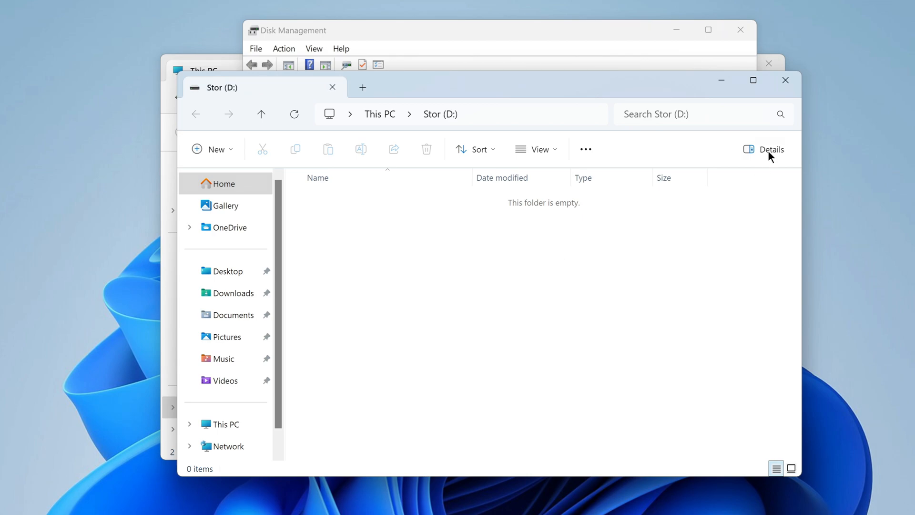
Close Stor (D:) and Disk Management, confirm Stor (D:) in This PC, then close Explorer.
click(788, 84)
click(739, 32)
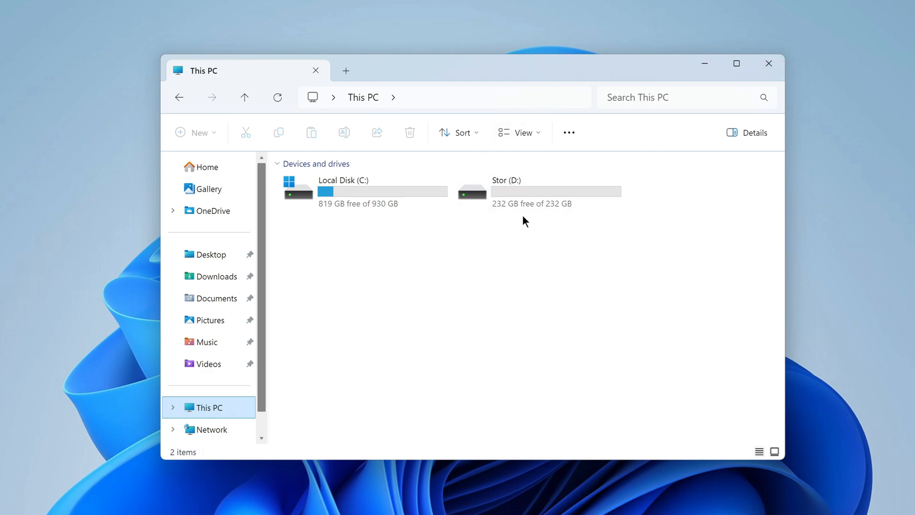
click(767, 67)
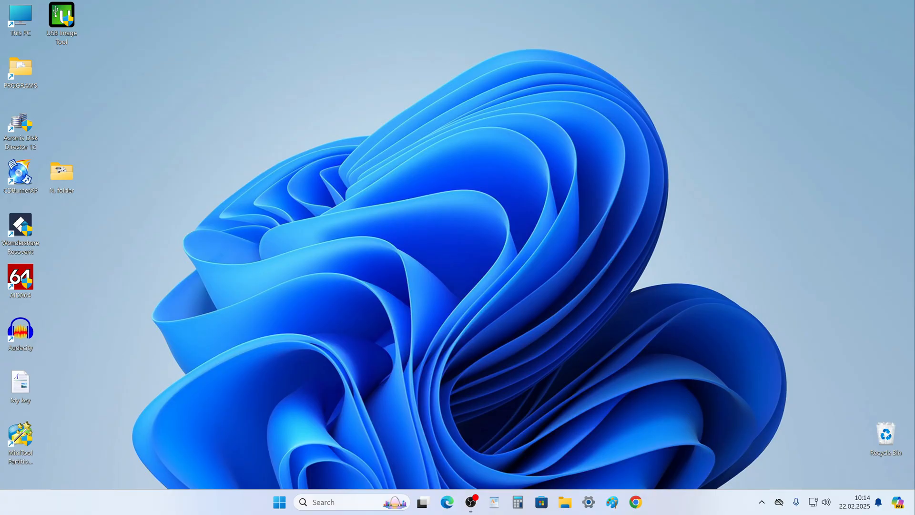